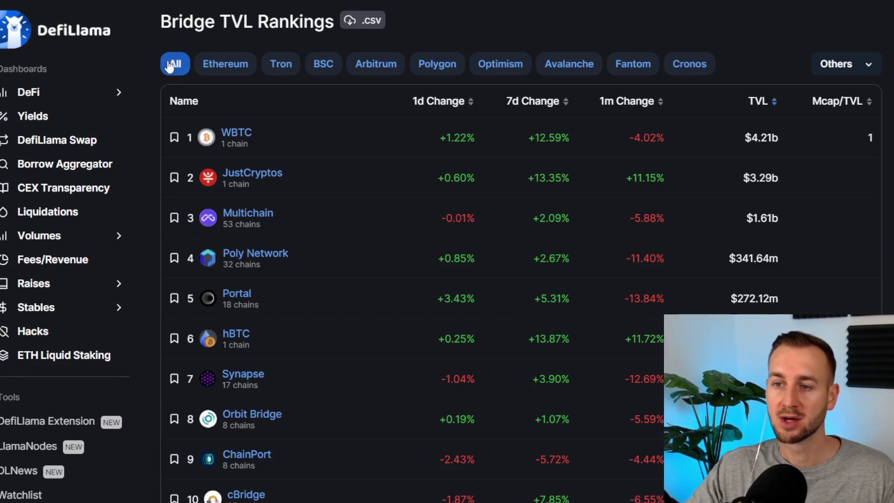
# Step: Filter the bridge rankings to Arbitrum and browse Synapse, Multichain and cBridge at the top
pyautogui.click(370, 70)
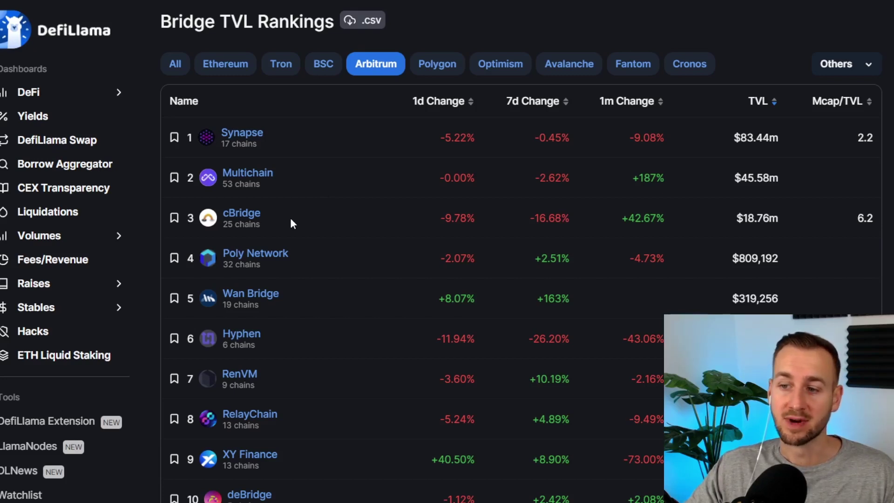
pyautogui.scroll(-3, 291, 219)
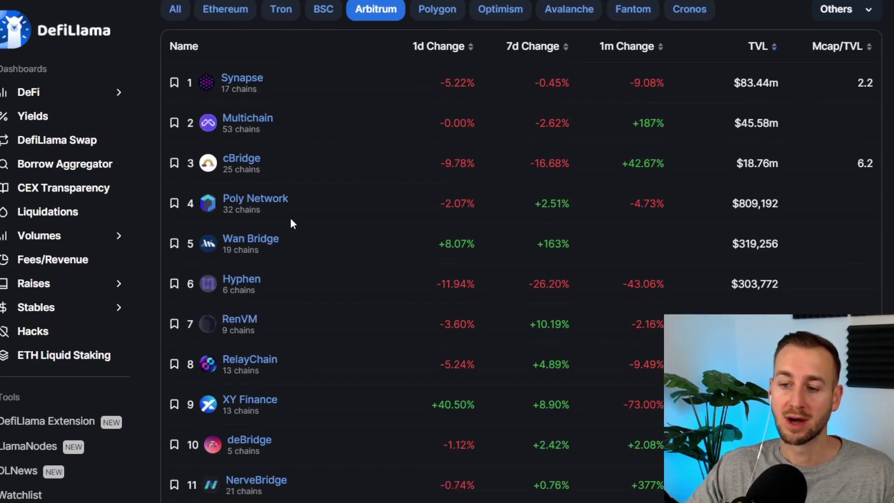
pyautogui.scroll(2, 291, 218)
pyautogui.scroll(2, 291, 219)
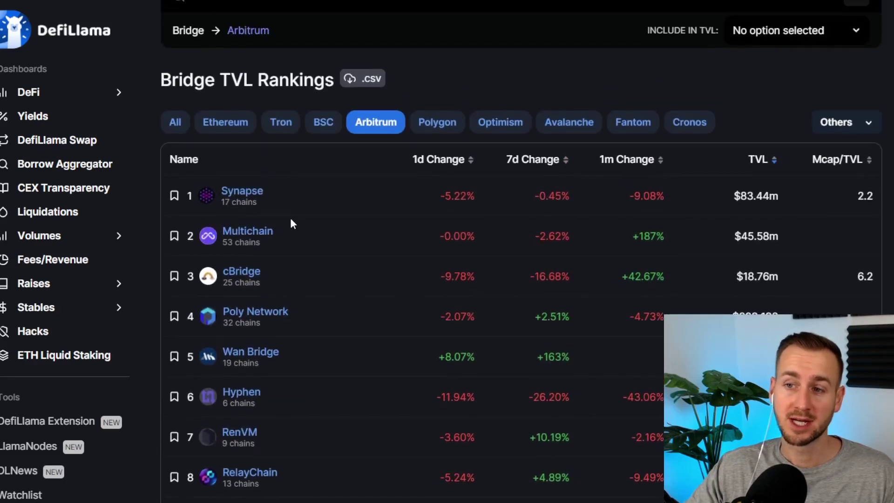
pyautogui.scroll(-1, 291, 219)
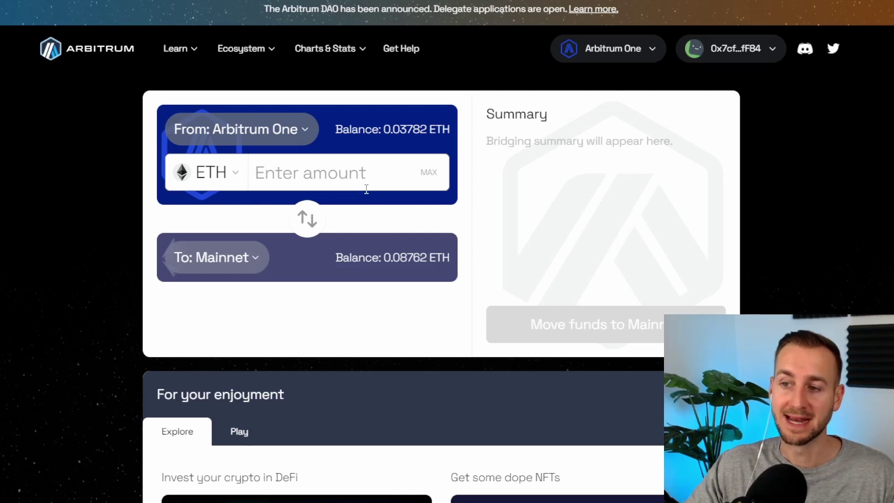
# Step: Enter 0.02 ETH to withdraw and check the 0.00186 ETH gas and 0.02186 ETH total
pyautogui.click(367, 188)
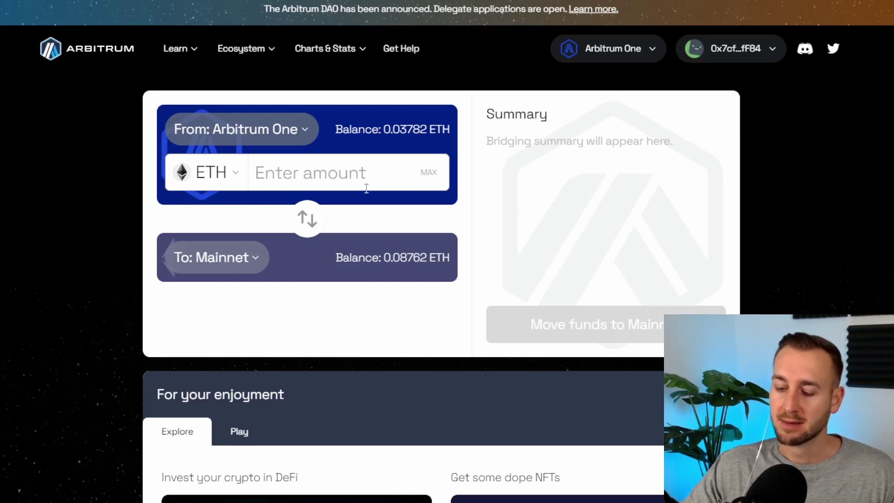
pyautogui.write('0.02')
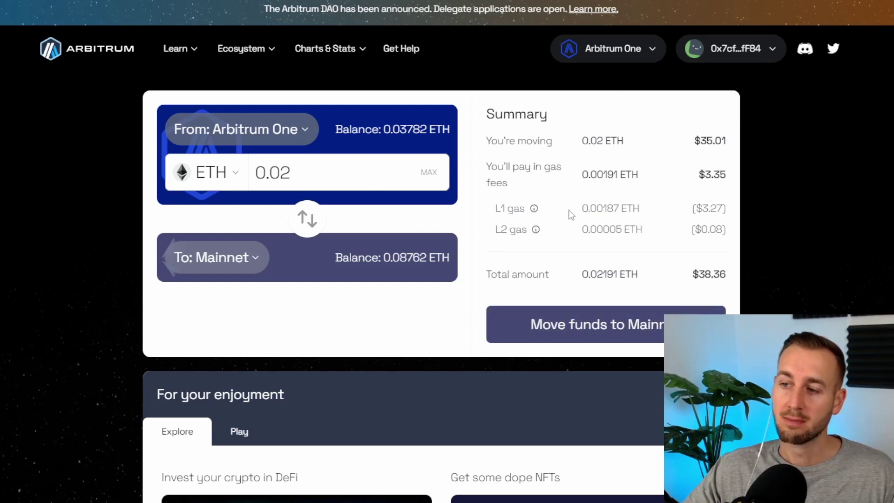
pyautogui.moveTo(534, 209)
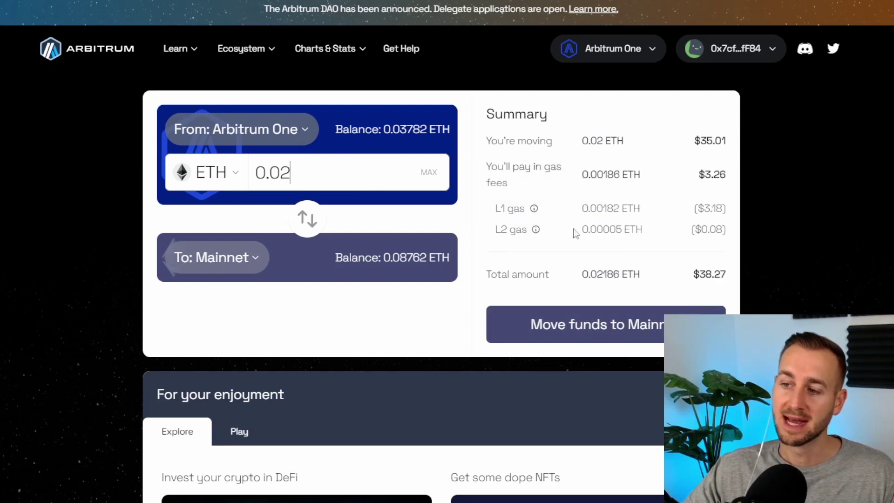
pyautogui.moveTo(536, 230)
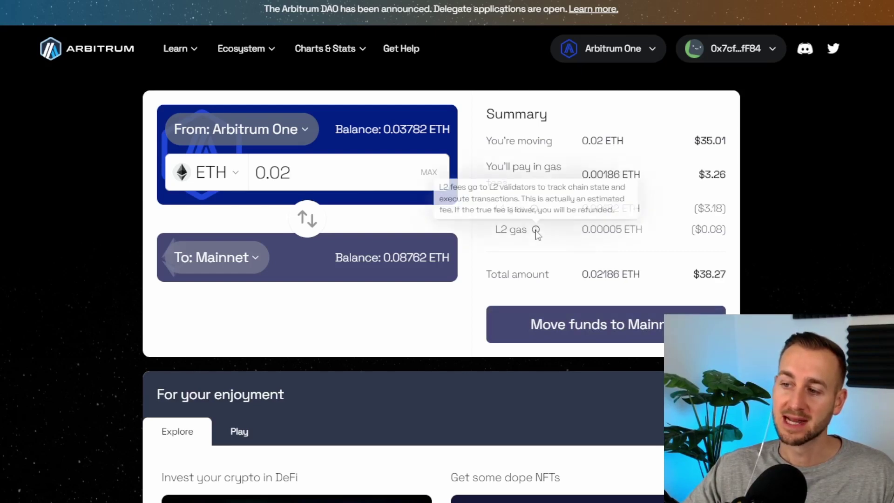
# Step: Review third-party withdrawal bridges like Stargate and Synapse, then view Arbitrum's own bridge option
pyautogui.click(553, 334)
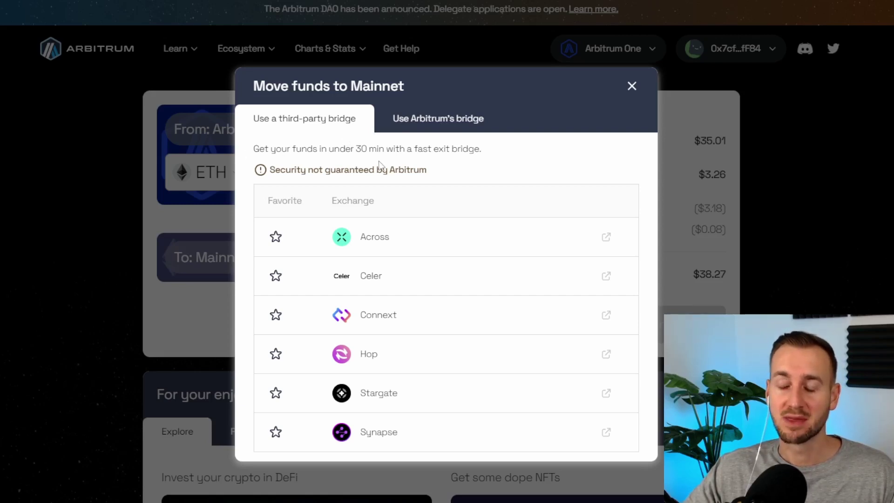
pyautogui.click(418, 124)
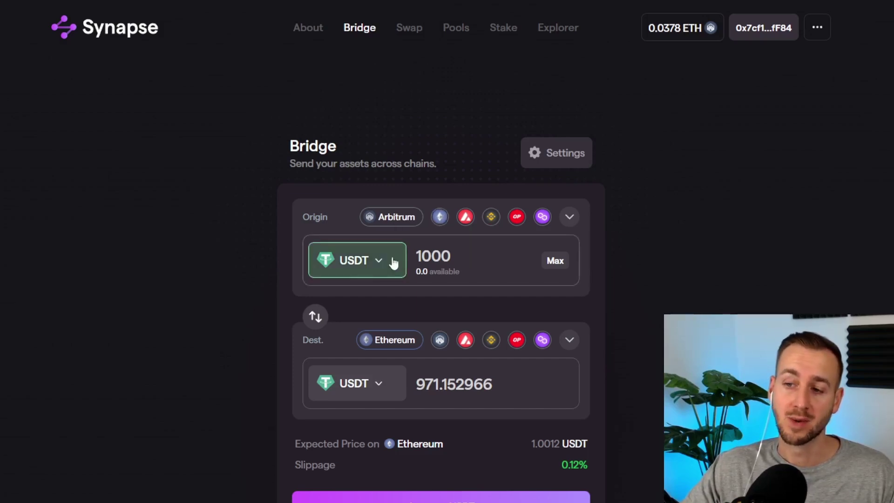
pyautogui.click(571, 344)
pyautogui.scroll(-1, 536, 289)
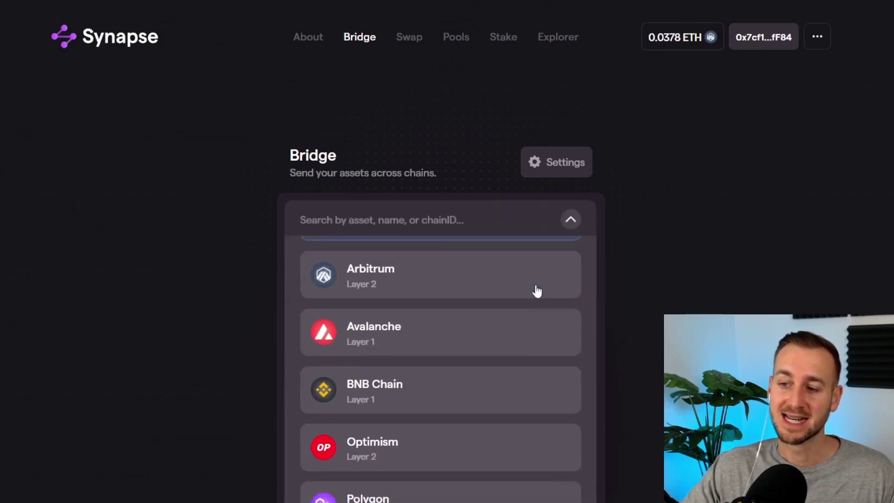
pyautogui.scroll(-3, 537, 291)
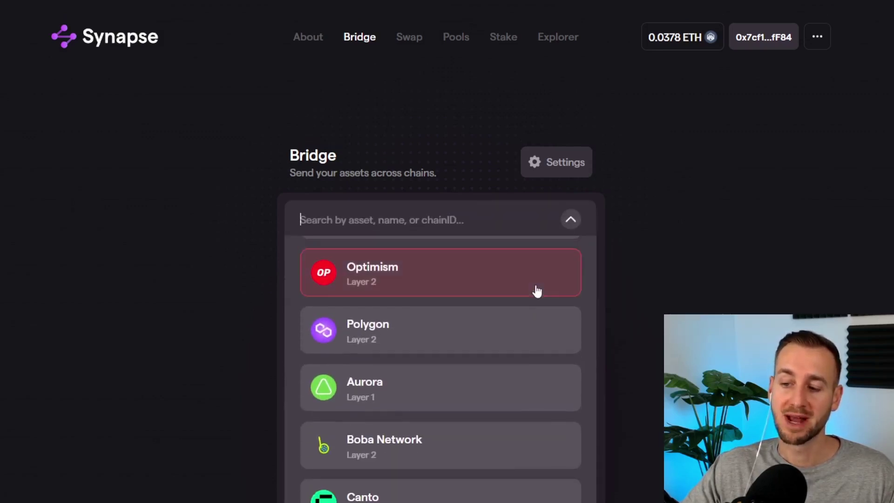
pyautogui.scroll(-2, 537, 291)
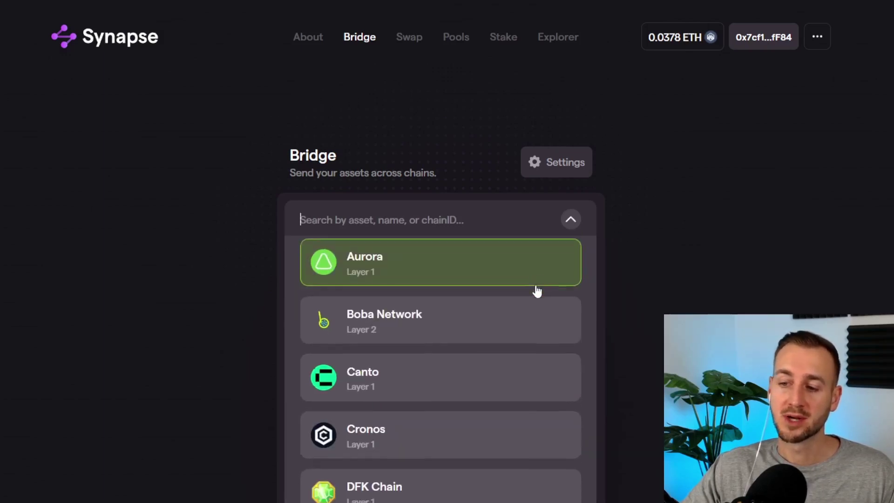
pyautogui.scroll(-2, 537, 291)
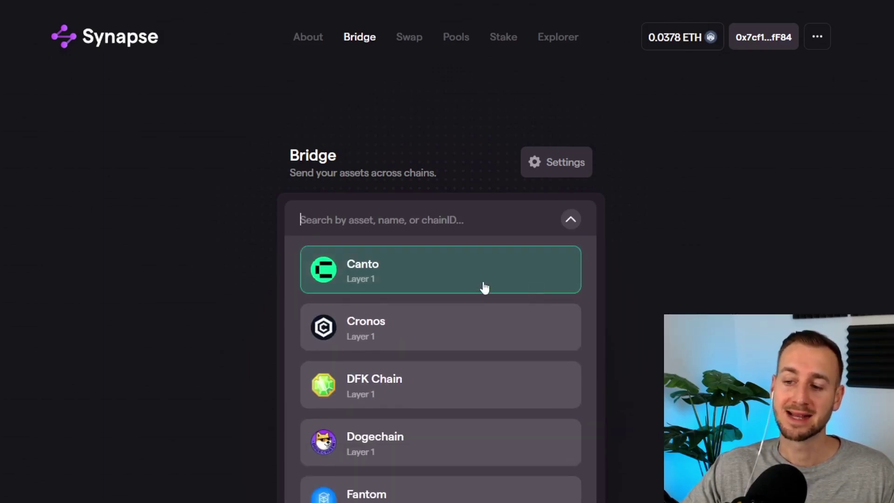
pyautogui.scroll(-1, 489, 291)
pyautogui.scroll(-2, 460, 379)
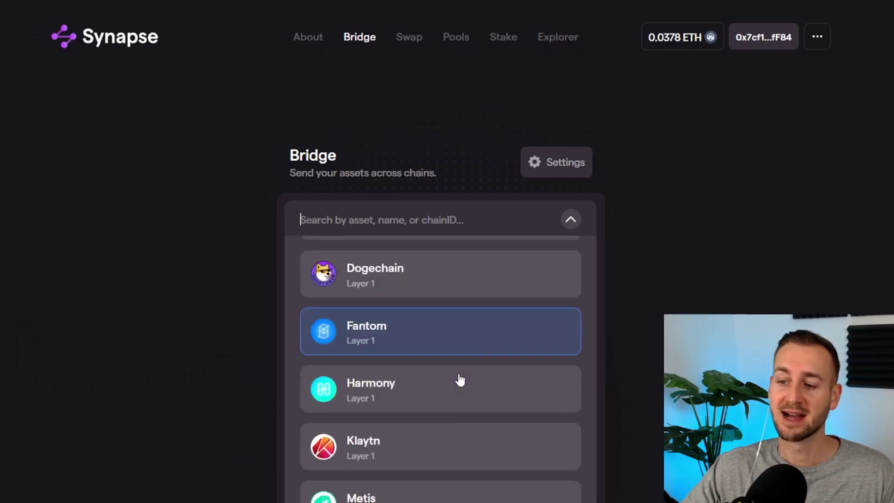
pyautogui.scroll(-3, 460, 380)
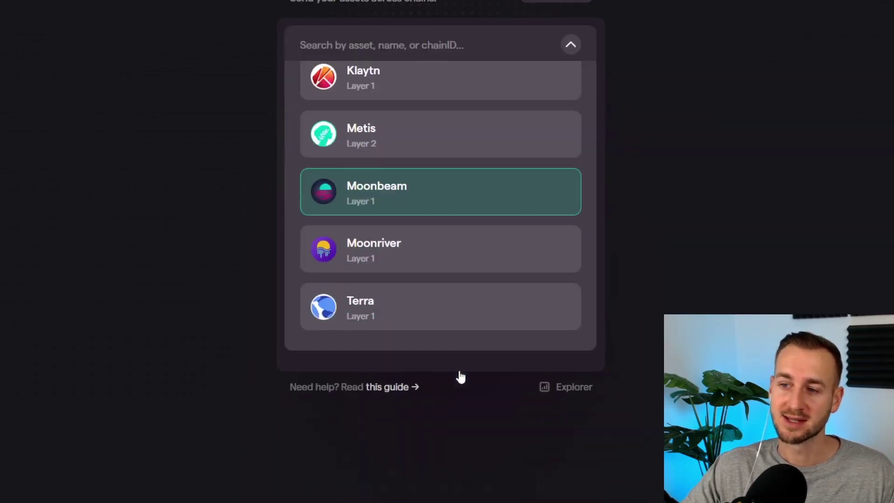
pyautogui.scroll(4, 644, 393)
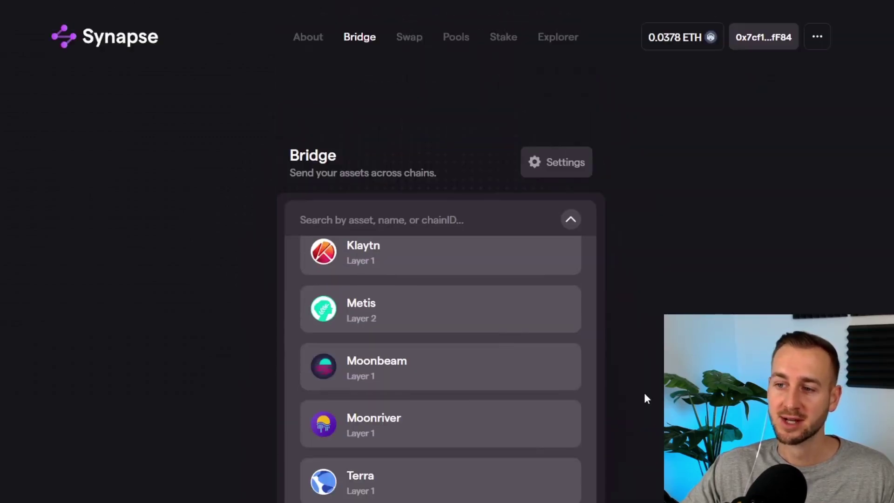
pyautogui.click(572, 221)
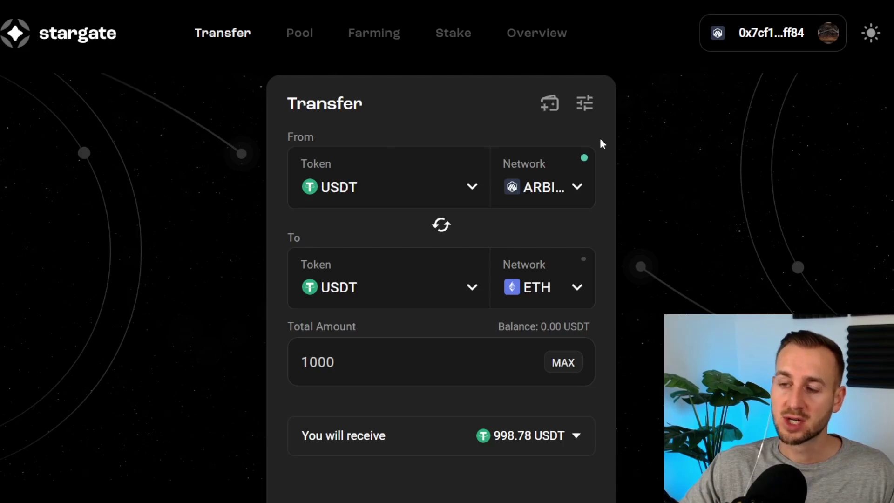
# Step: Open Stargate's Advanced Settings for the Arbitrum-to-Ethereum USDT transfer
pyautogui.click(585, 109)
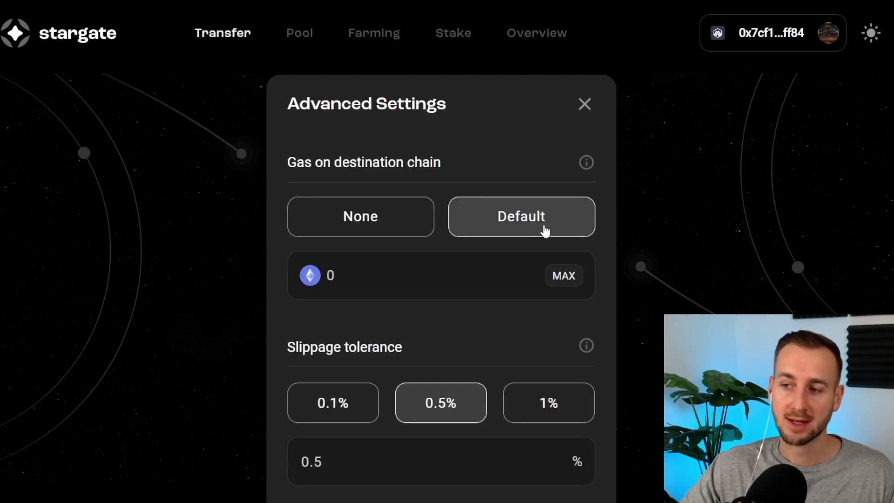
# Step: Close Stargate's Advanced Settings after checking 0 ETH destination gas and 0.5% slippage
pyautogui.click(585, 105)
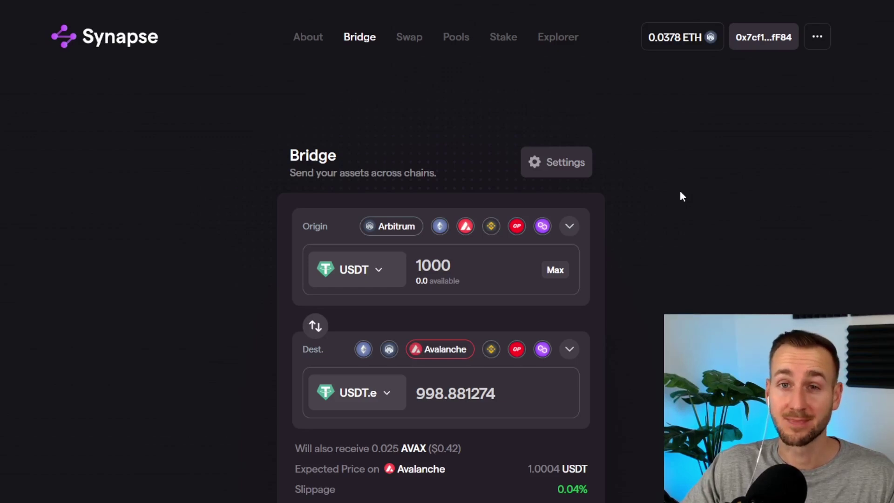
# Step: Highlight the extra 0.025 AVAX received alongside 998.881274 USDT.e on Avalanche
pyautogui.moveTo(461, 448)
pyautogui.mouseDown()
pyautogui.moveTo(372, 449)
pyautogui.moveTo(461, 449)
pyautogui.mouseUp()
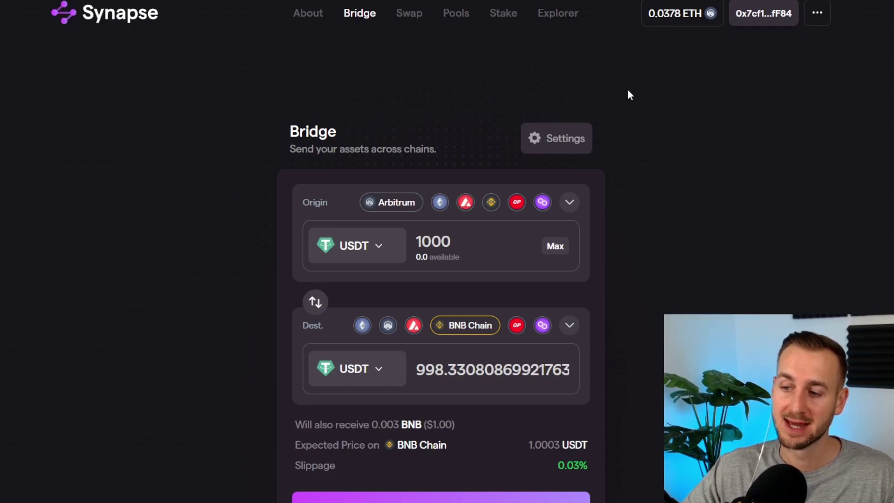
# Step: Highlight the extra 0.003 BNB, then switch to Multichain's 999.8 USDT quote
pyautogui.moveTo(455, 419); pyautogui.dragTo(371, 422)
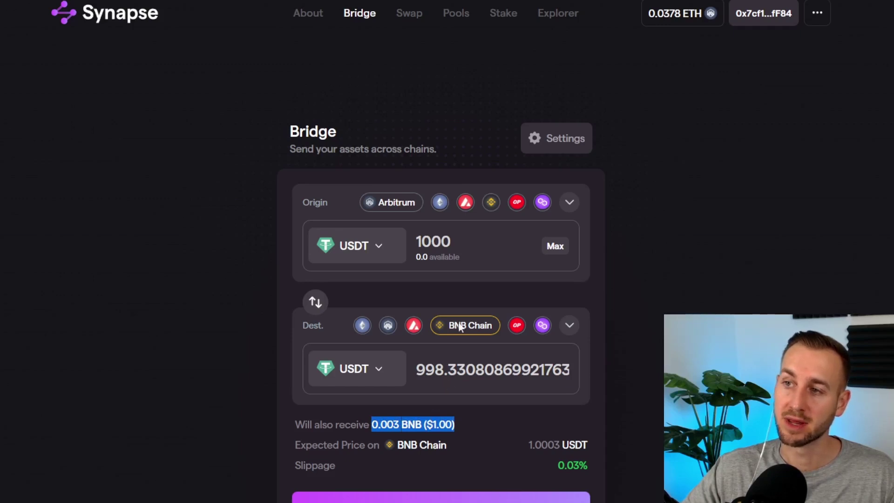
pyautogui.hotkey('ctrl', 'Tab')
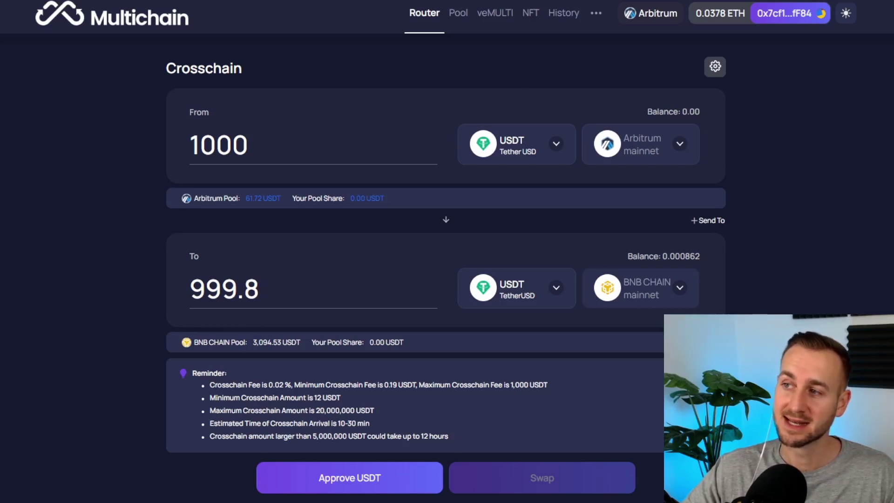
# Step: Switch to Stargate's quote of 997.80 USDT for 1000 USDT Arbitrum to BNB
pyautogui.hotkey('ctrl', 'Tab')
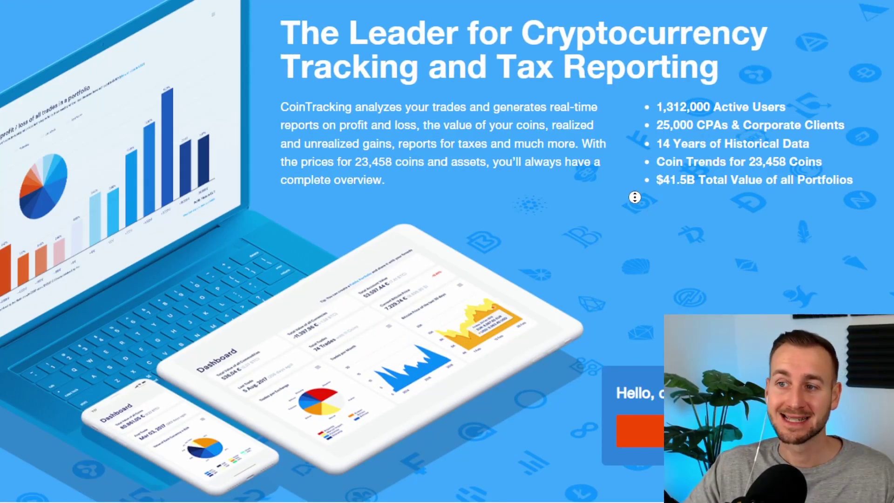
# Step: Scroll down the CoinTracking homepage through its tax-report features to the Direct Imports From section
pyautogui.scroll(-2, 635, 197)
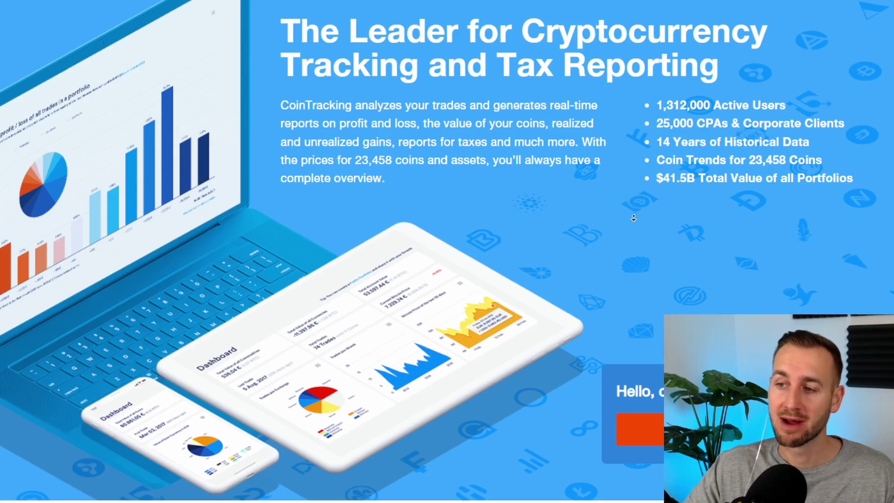
pyautogui.scroll(-3, 633, 221)
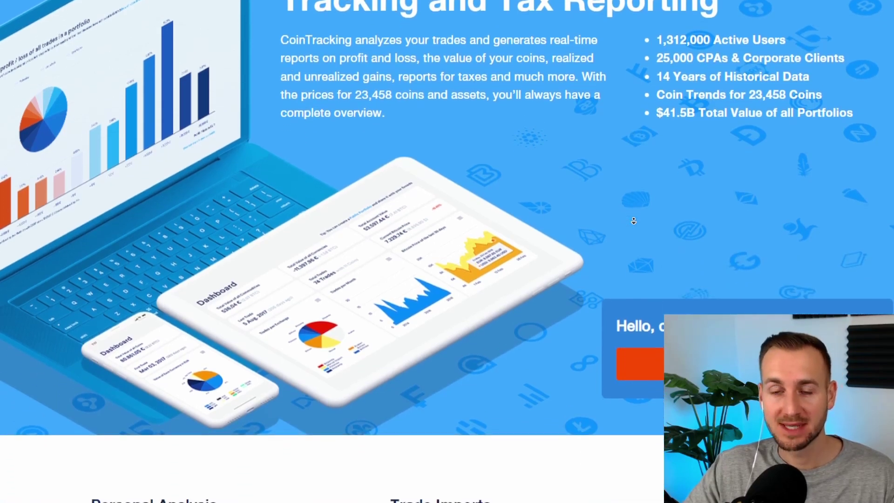
pyautogui.scroll(-3, 634, 221)
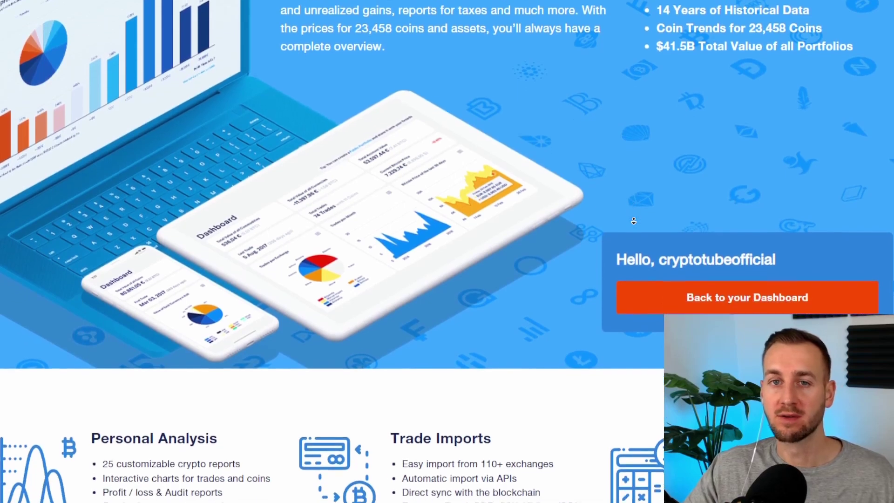
pyautogui.scroll(-3, 634, 221)
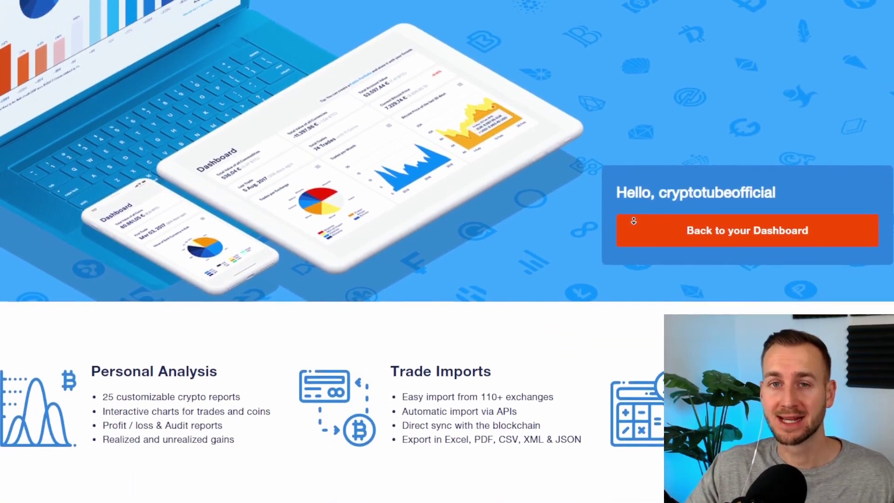
pyautogui.scroll(-3, 634, 221)
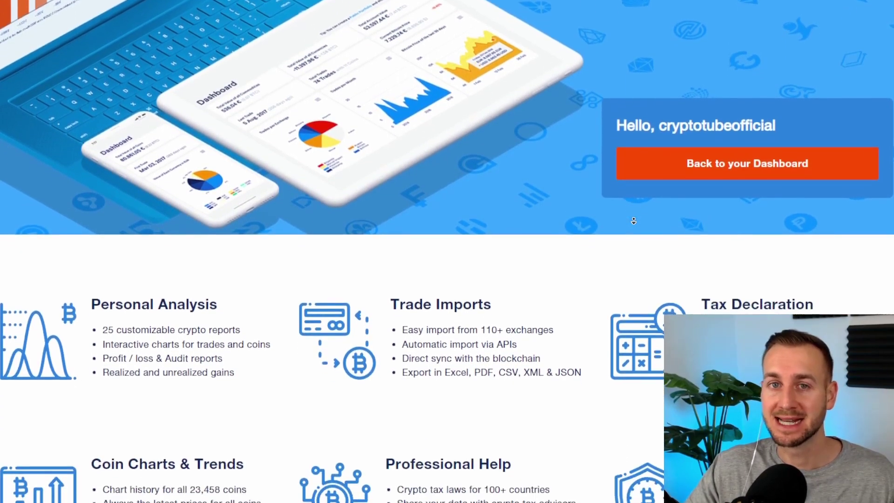
pyautogui.scroll(-3, 634, 221)
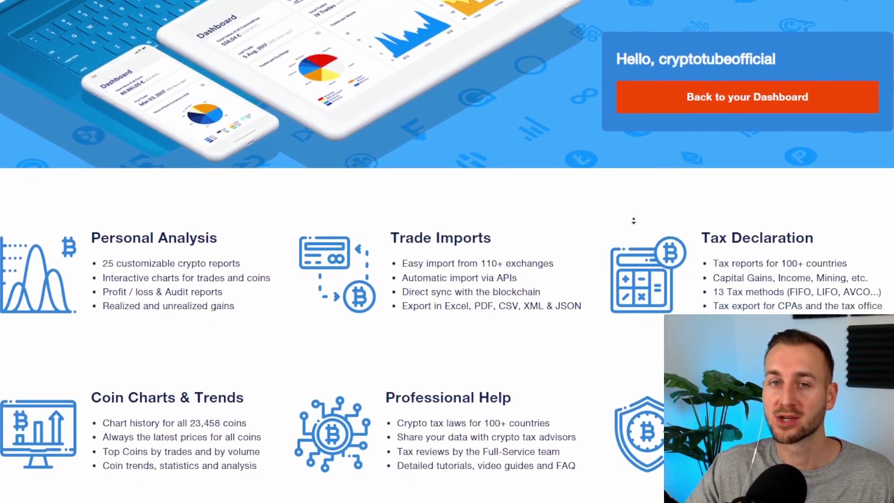
pyautogui.scroll(-3, 634, 221)
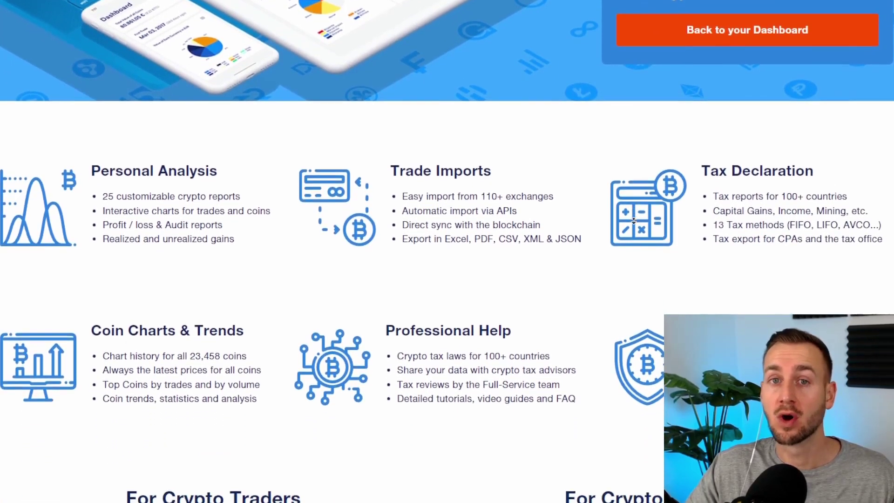
pyautogui.scroll(-3, 634, 221)
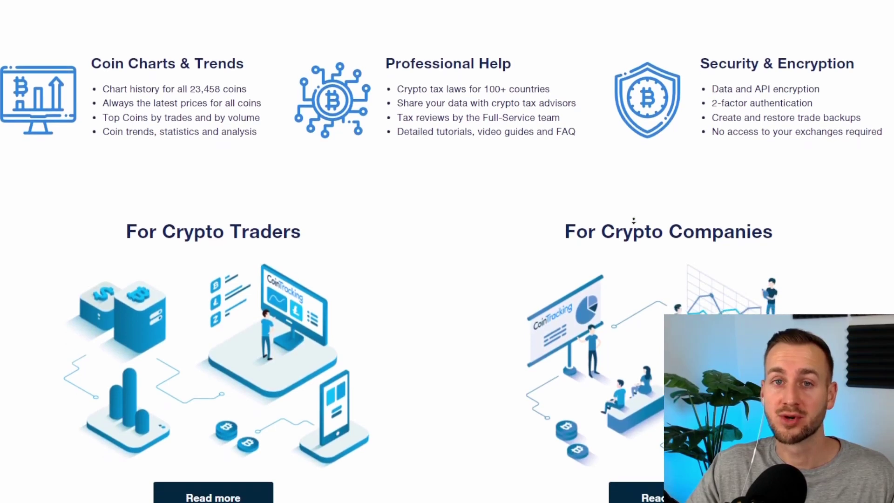
pyautogui.scroll(-3, 634, 220)
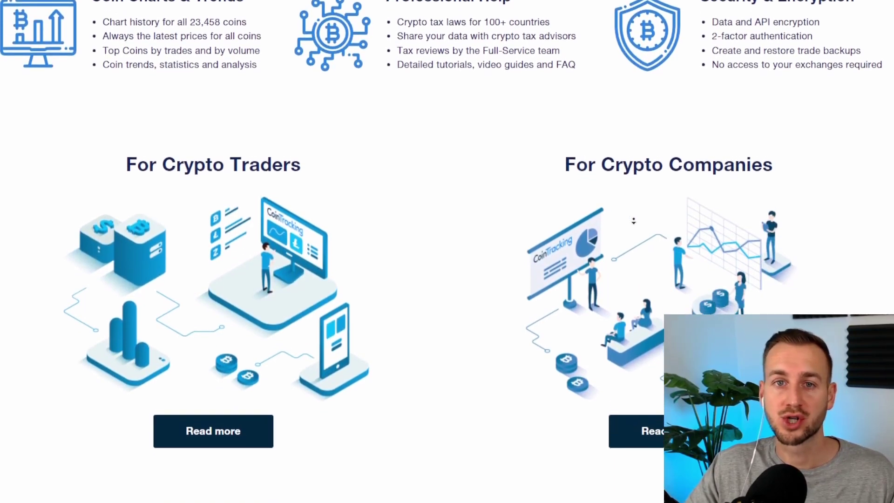
pyautogui.scroll(-3, 633, 221)
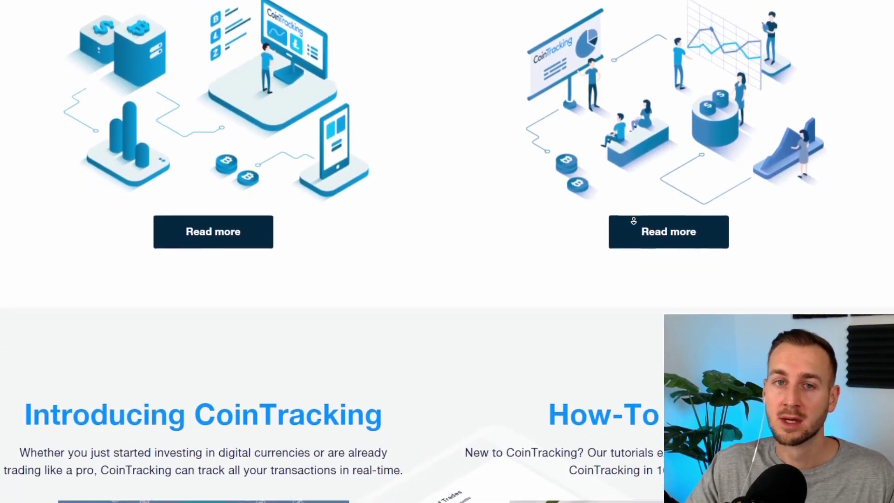
pyautogui.scroll(-3, 634, 221)
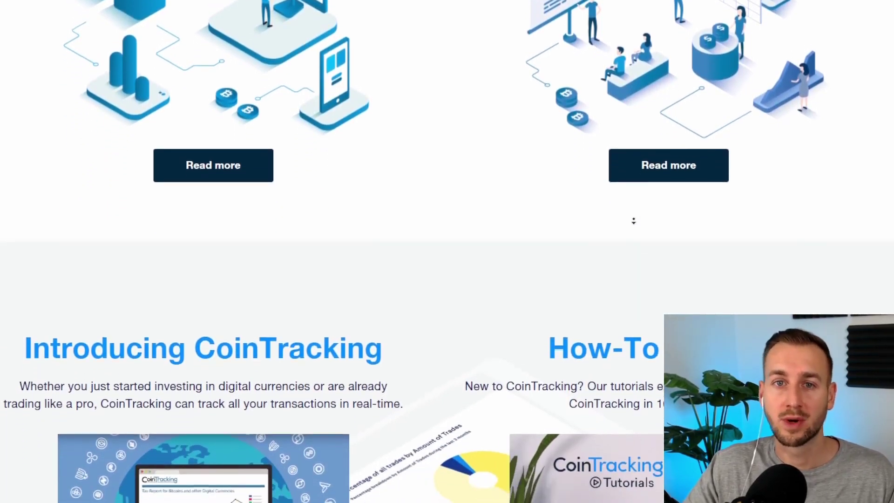
pyautogui.scroll(-3, 634, 220)
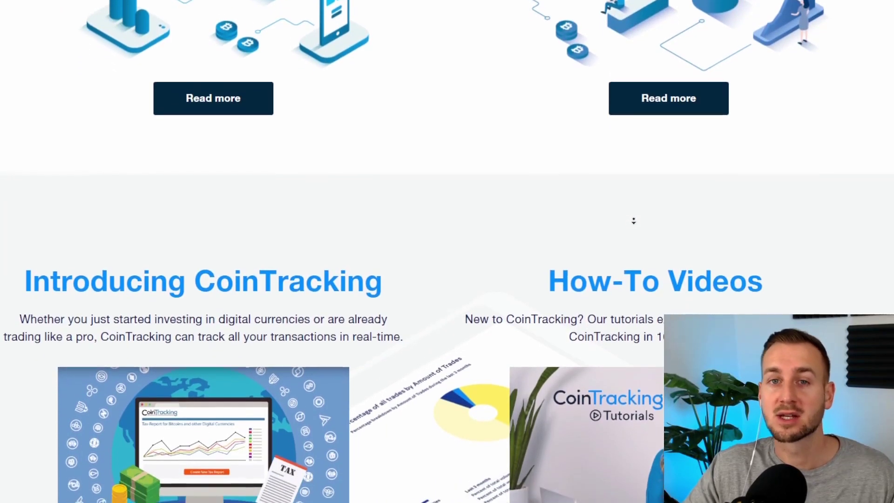
pyautogui.scroll(-3, 634, 221)
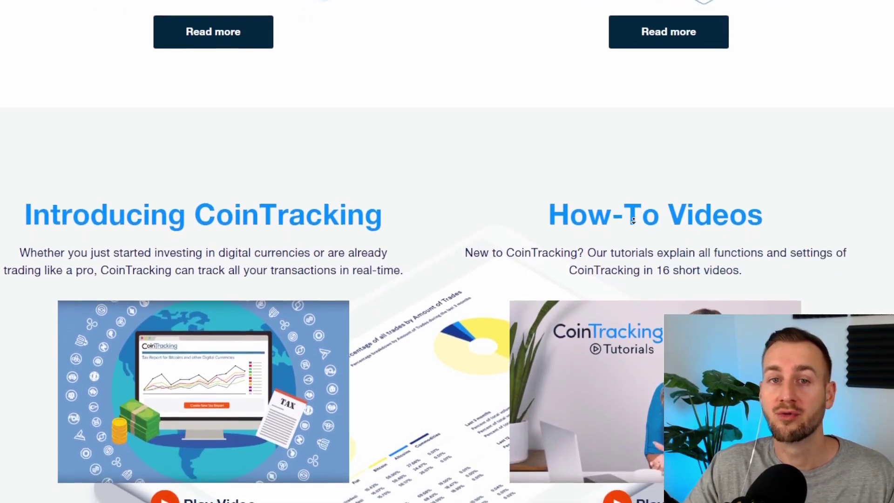
pyautogui.scroll(-3, 633, 220)
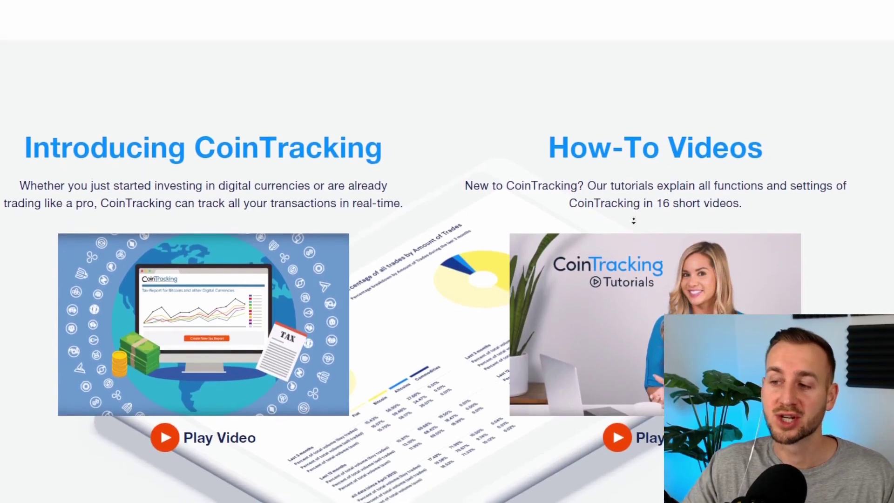